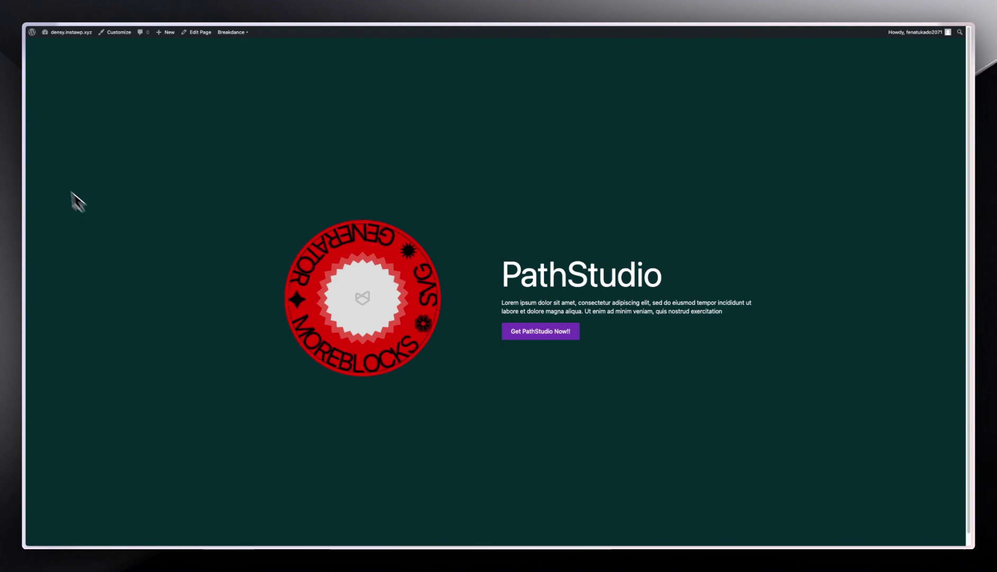
Step: Go from the Breakdance page editor to the PathStudio SVG Generator tab
mouse_move(24, 159)
click(55, 110)
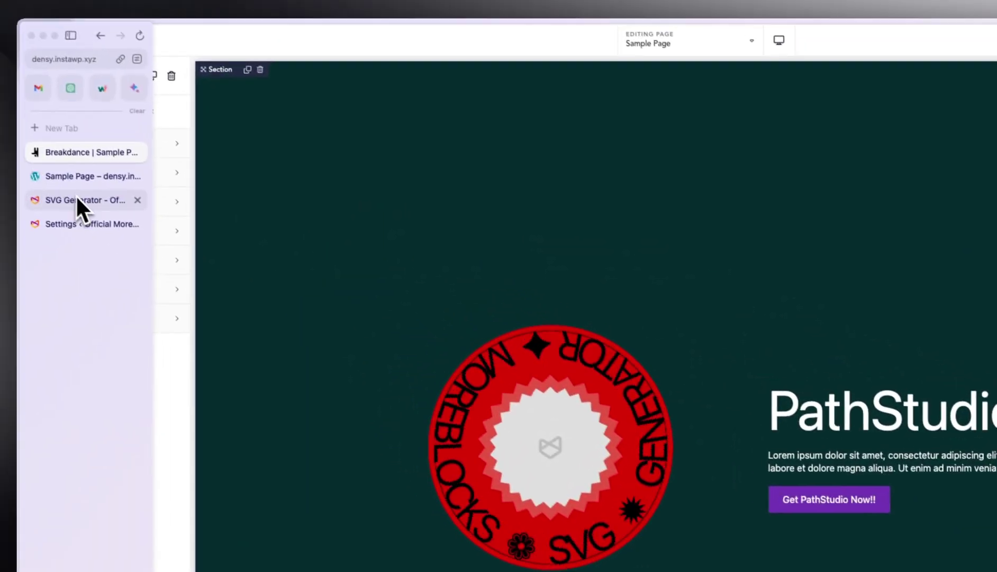
click(87, 203)
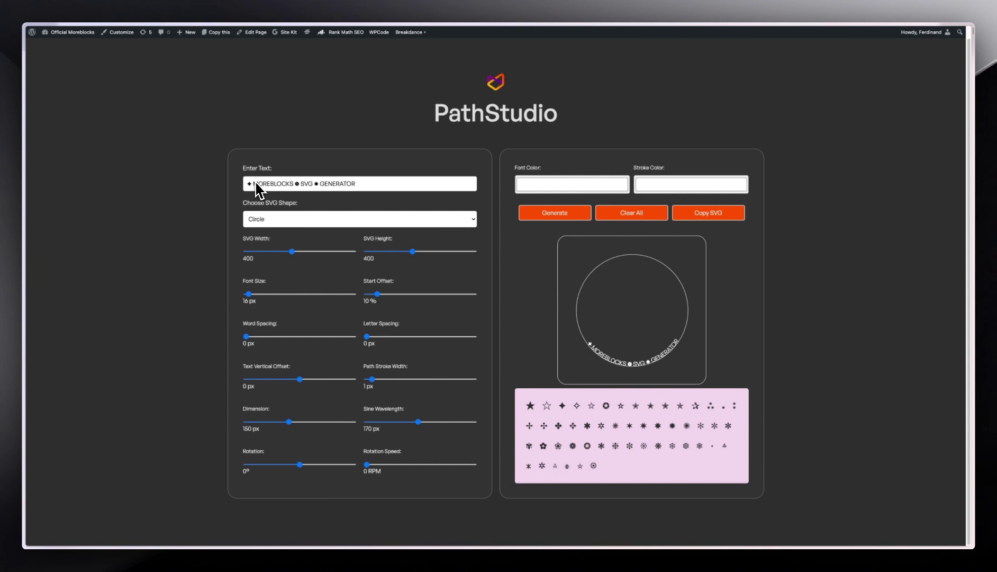
Step: Replace MOREBLOCKS in the badge text with the word PathStudio
double_click(441, 117)
key(ctrl+c)
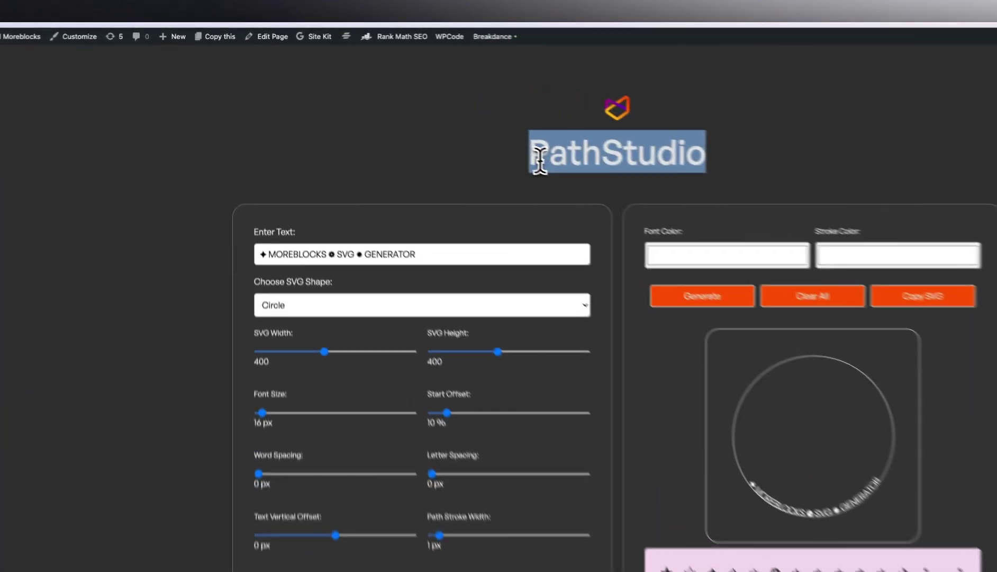
double_click(309, 274)
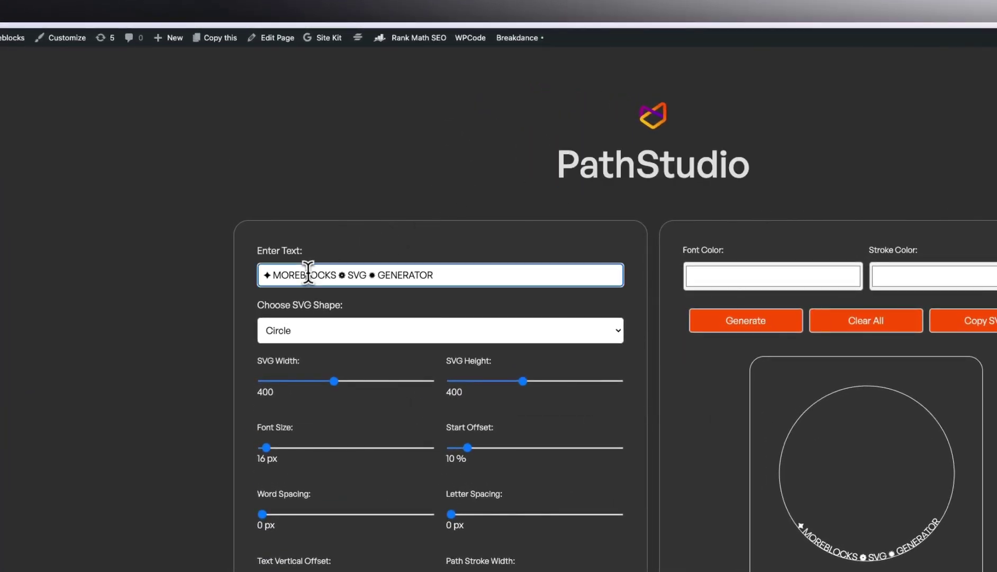
key(ctrl+v)
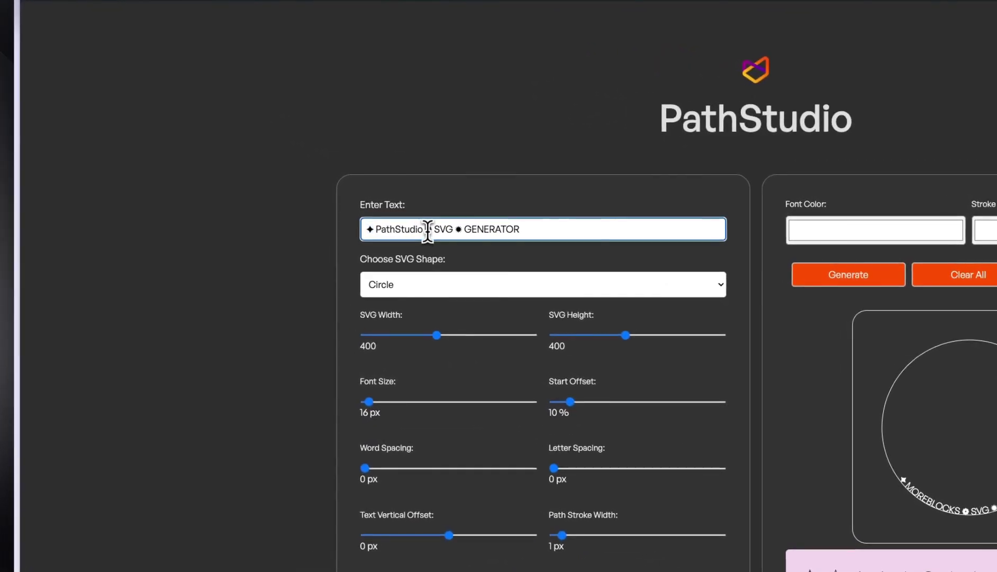
Step: Swap the separator between PathStudio and SVG for the circled-star symbol ✪
double_click(428, 228)
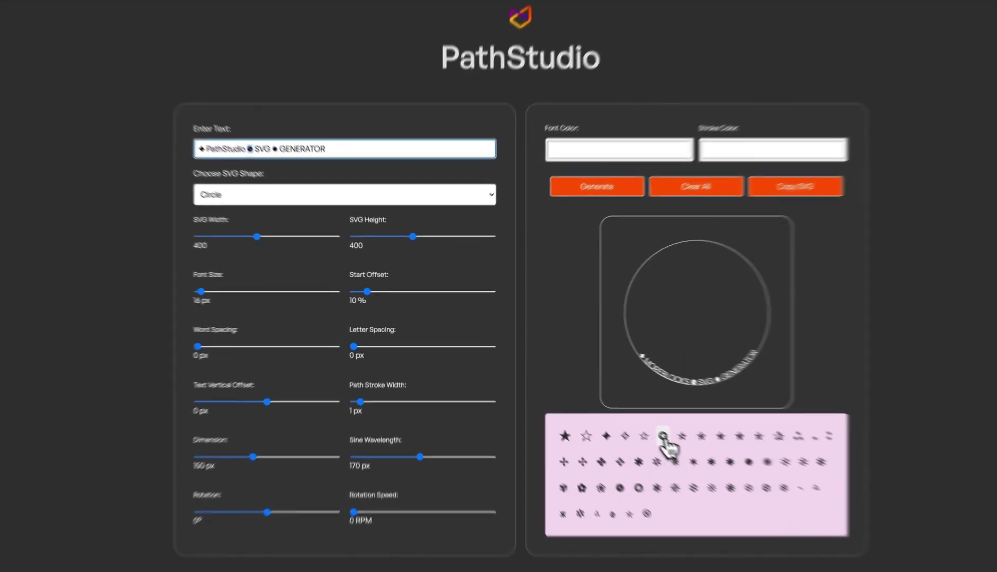
click(606, 406)
click(576, 330)
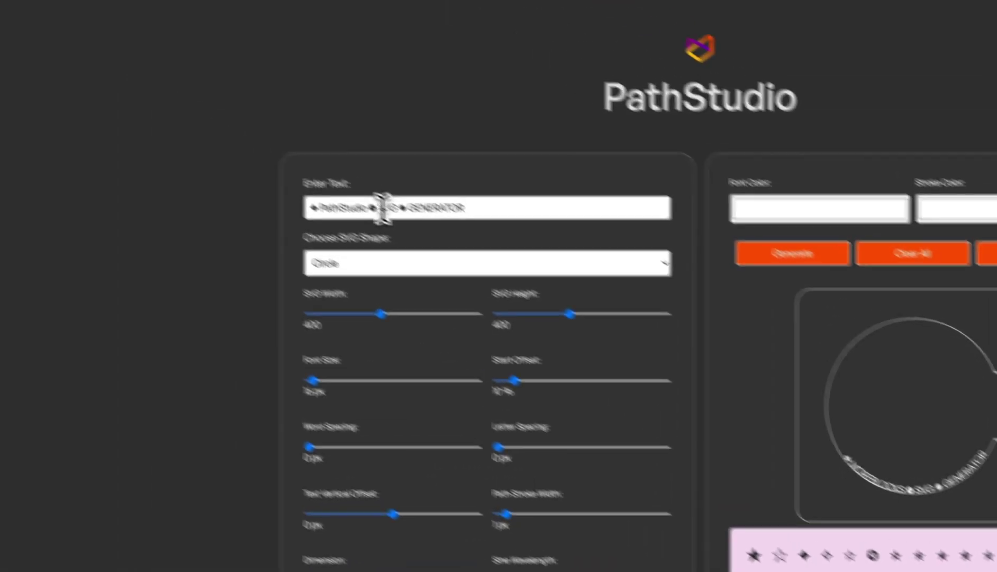
click(217, 117)
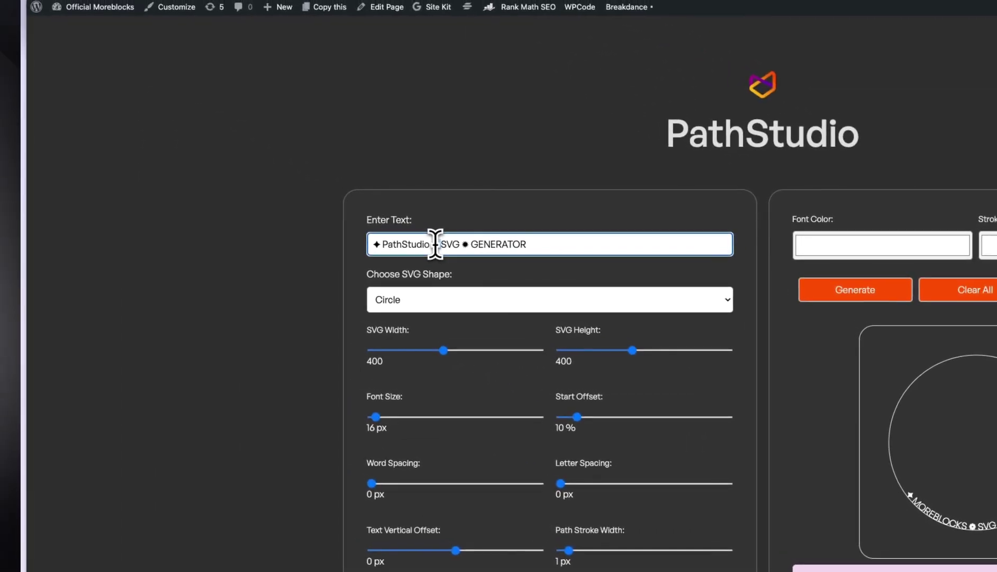
text(✪)
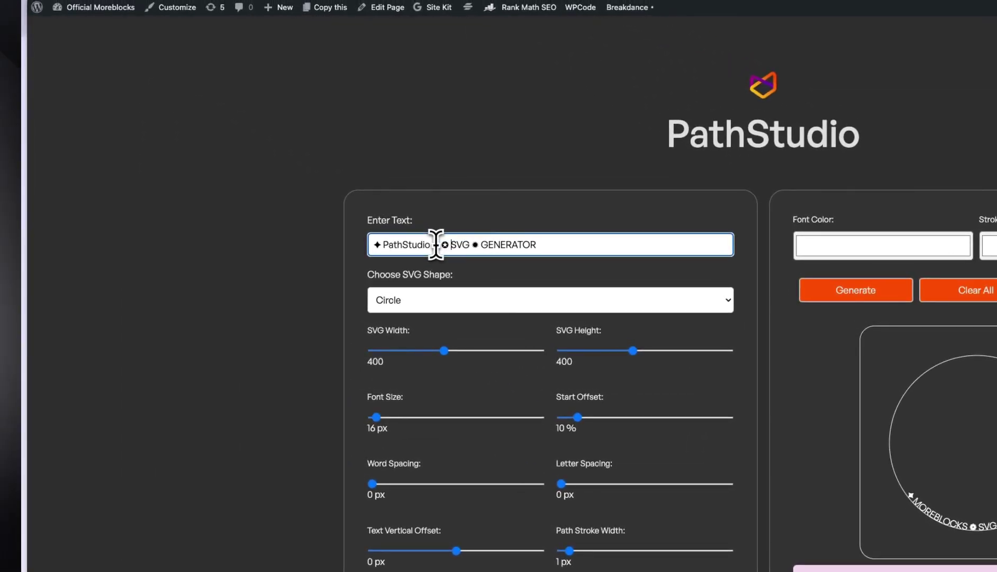
click(436, 245)
key(BackSpace)
key(BackSpace)
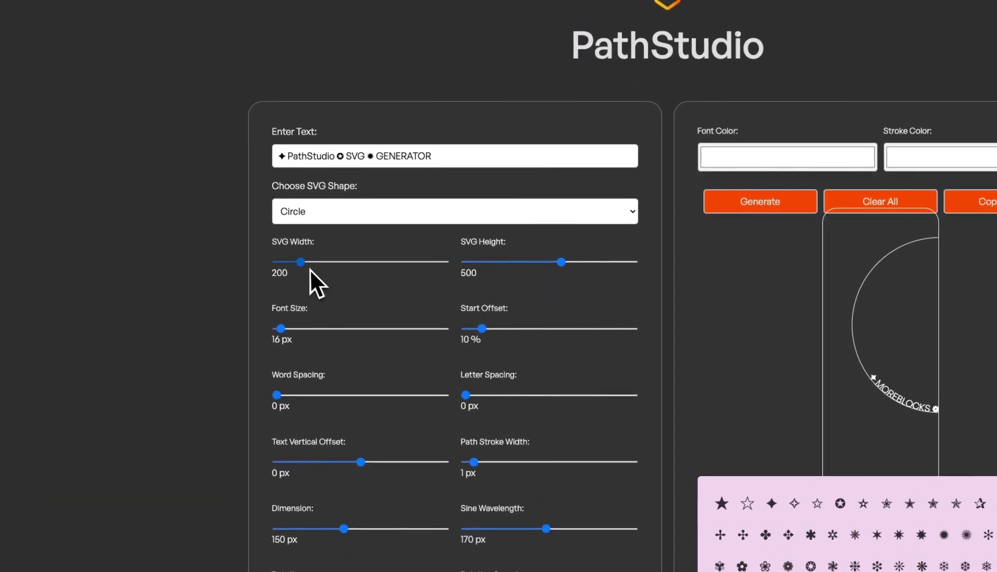
Step: Set the SVG width and height to 500, font size to 52 px and start offset to 0 %
drag(263, 252, 380, 272)
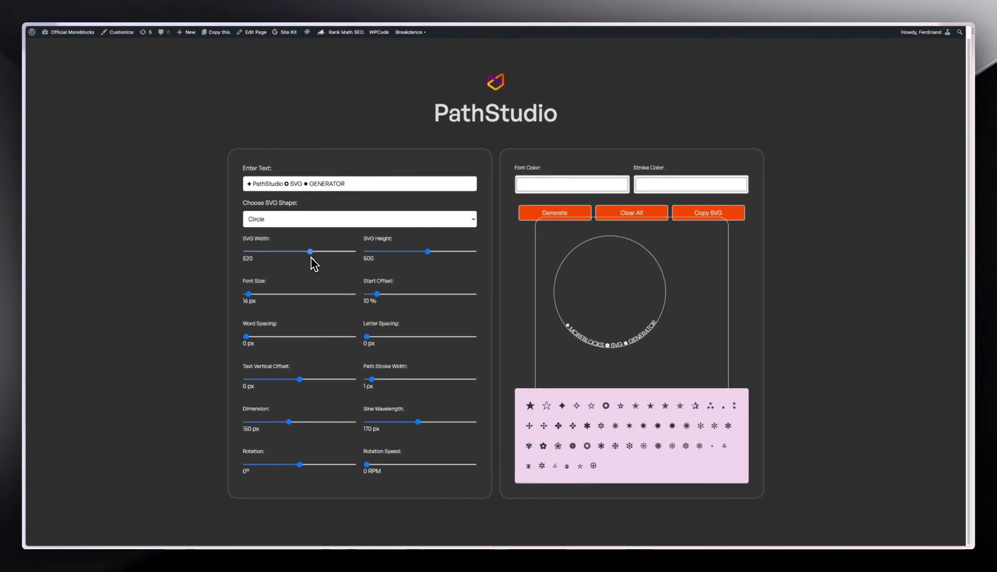
drag(311, 258, 308, 258)
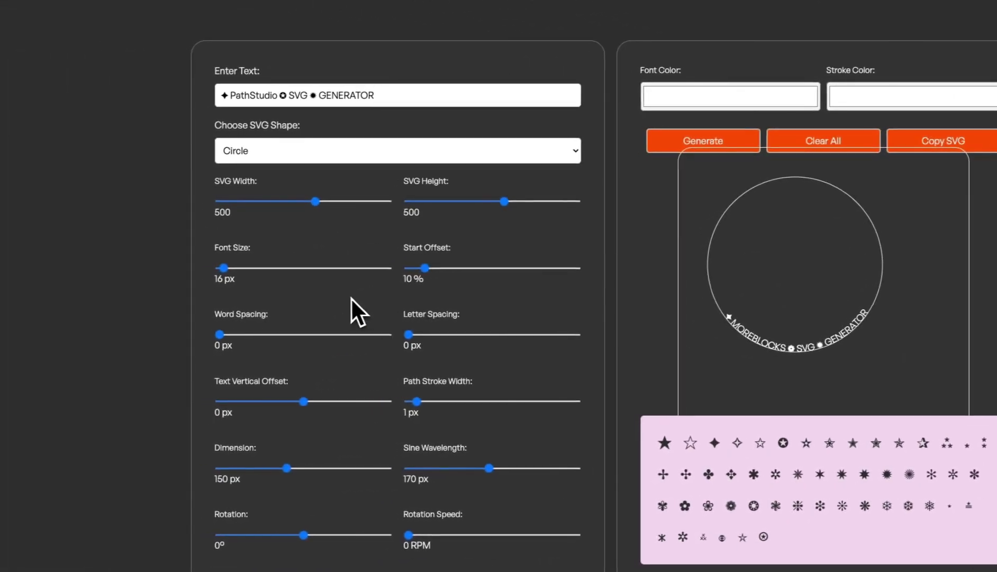
drag(228, 270, 253, 275)
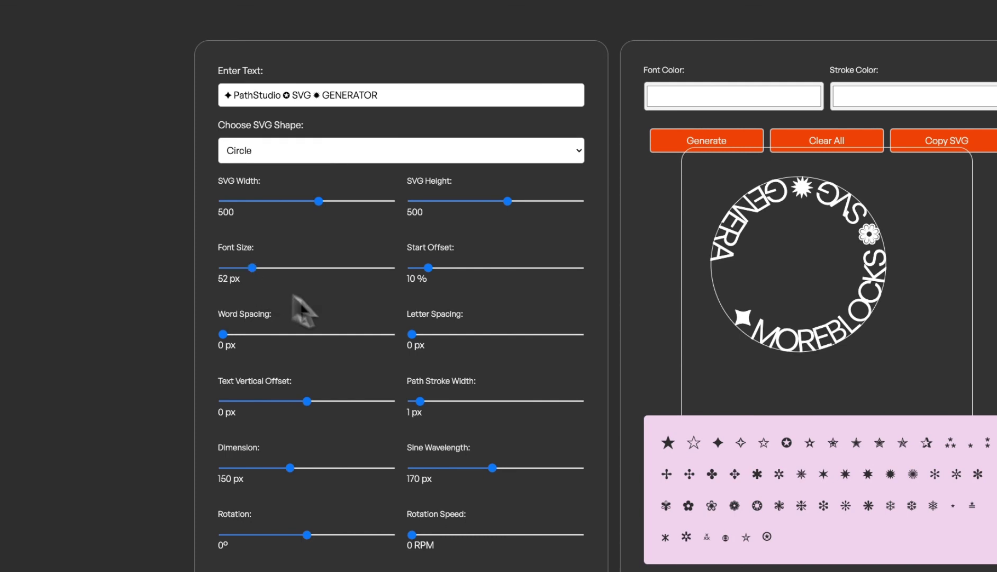
drag(430, 272, 456, 272)
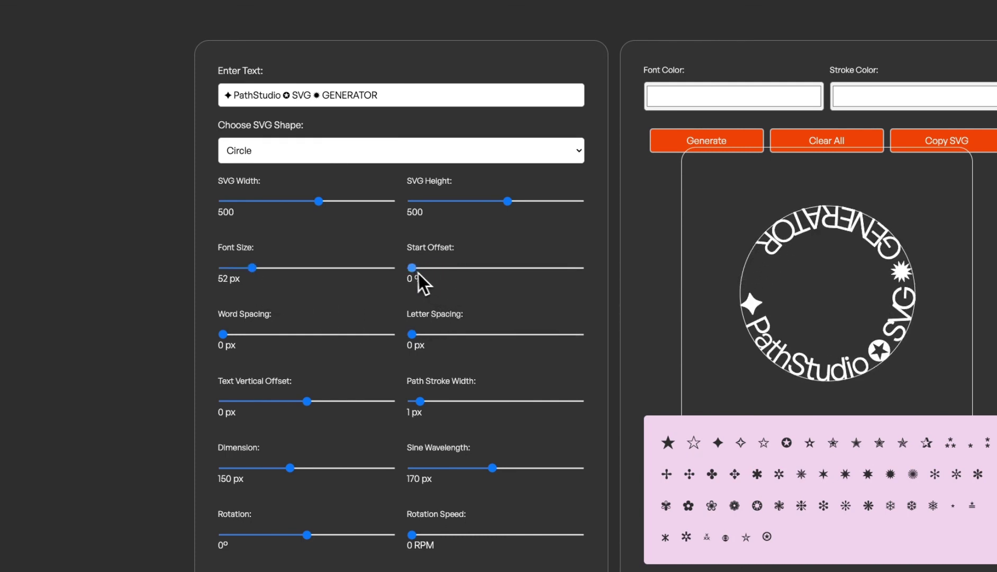
mouse_move(415, 273)
mouse_down()
mouse_move(454, 274)
mouse_move(416, 269)
mouse_up()
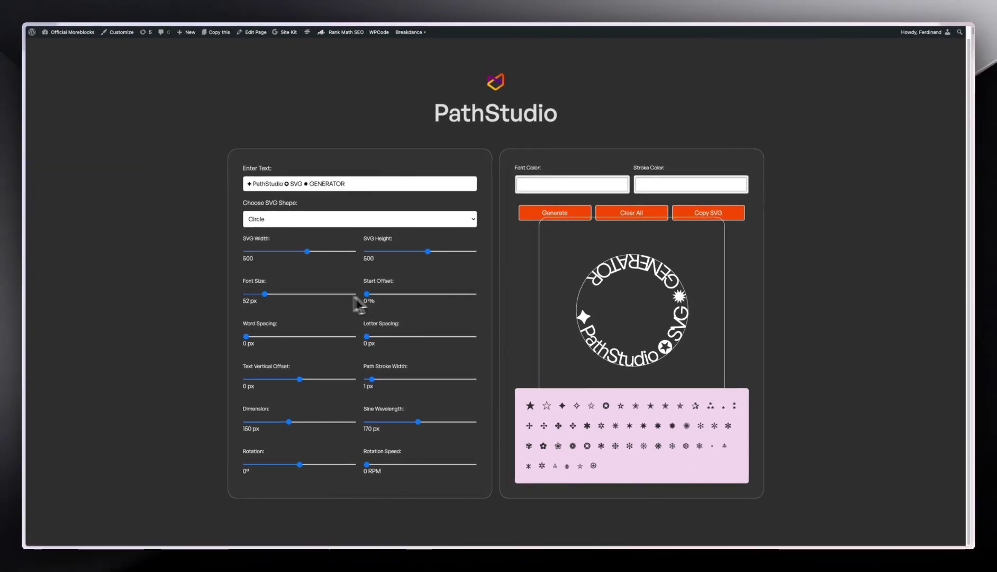
Step: Reduce the font size to 41 px, keeping the start offset at 0 %
drag(271, 294, 262, 286)
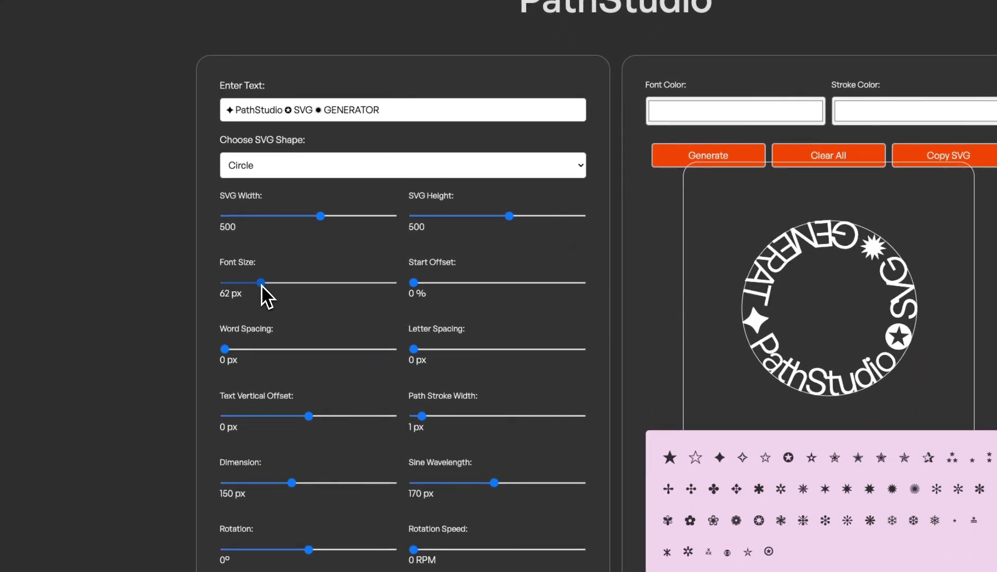
drag(415, 282, 447, 283)
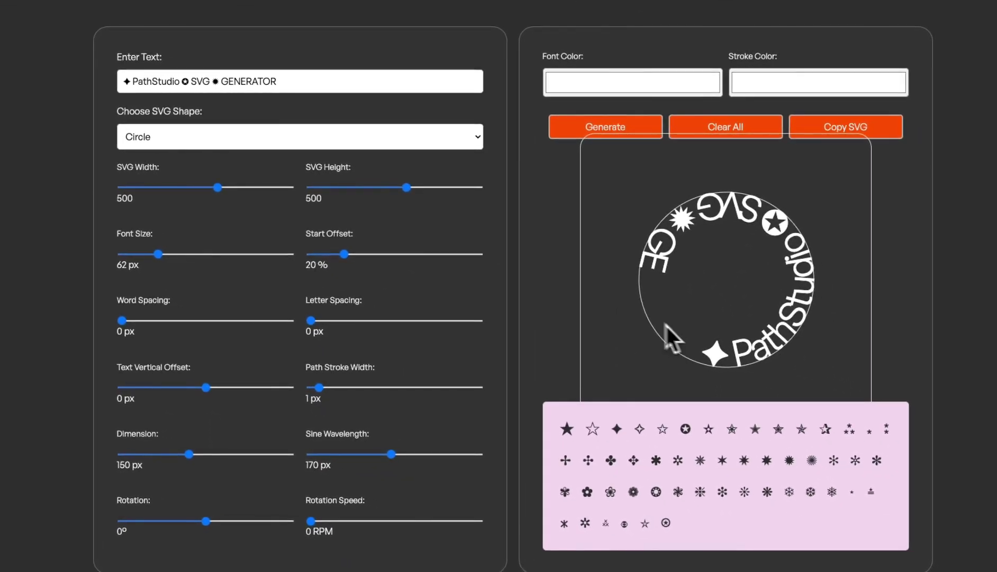
key(Left)
key(Left)
key(Left)
key(Left)
key(Left)
key(Left)
key(Left)
key(Left)
key(Left)
key(Left)
key(Left)
key(Left)
key(Left)
key(Left)
key(Left)
key(Left)
key(Left)
key(Left)
key(Left)
key(Left)
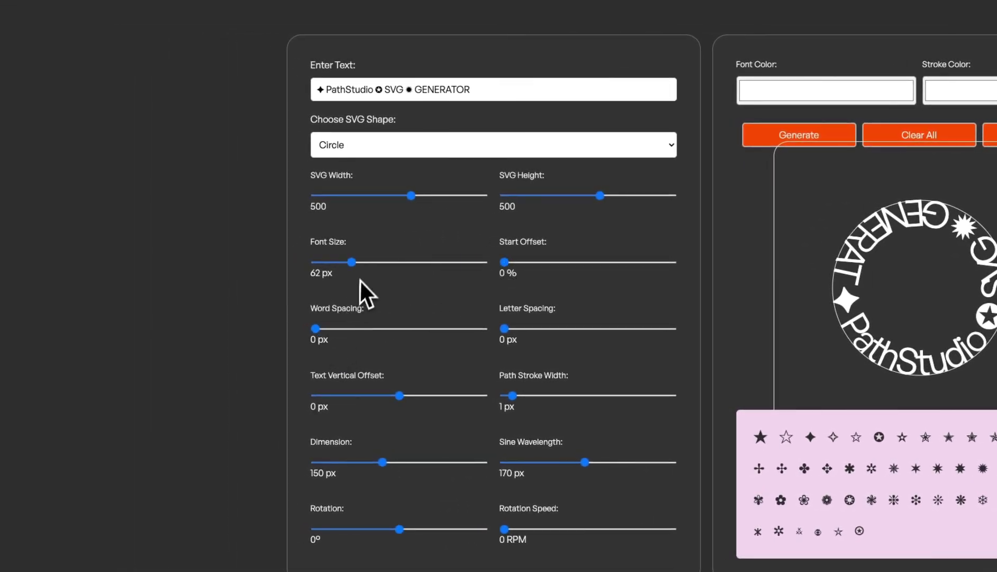
drag(360, 278, 337, 269)
Step: Set 19 px word spacing, 5 px letter spacing, -8 px text offset and 5 px stroke width
click(320, 333)
drag(320, 333, 384, 335)
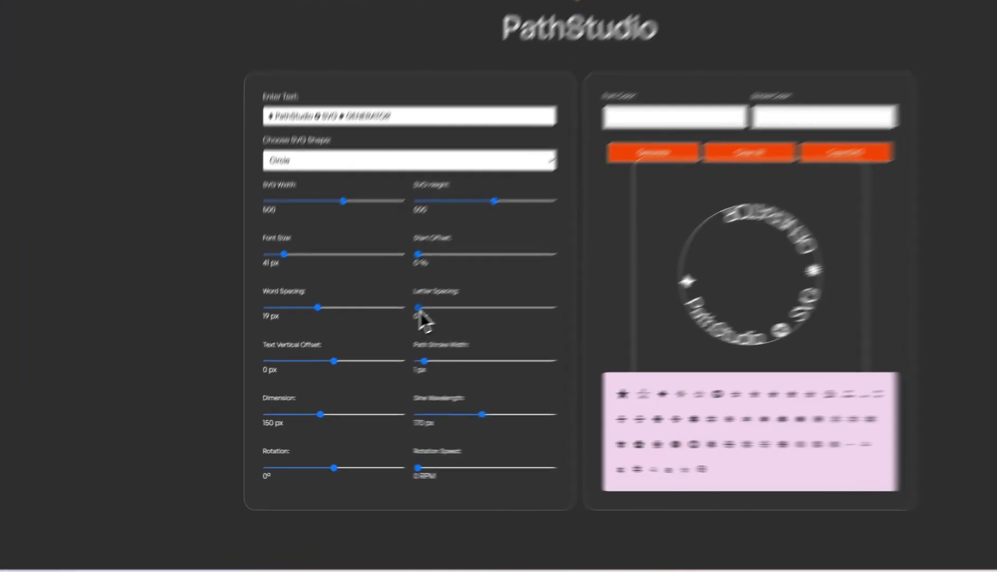
drag(373, 337, 410, 337)
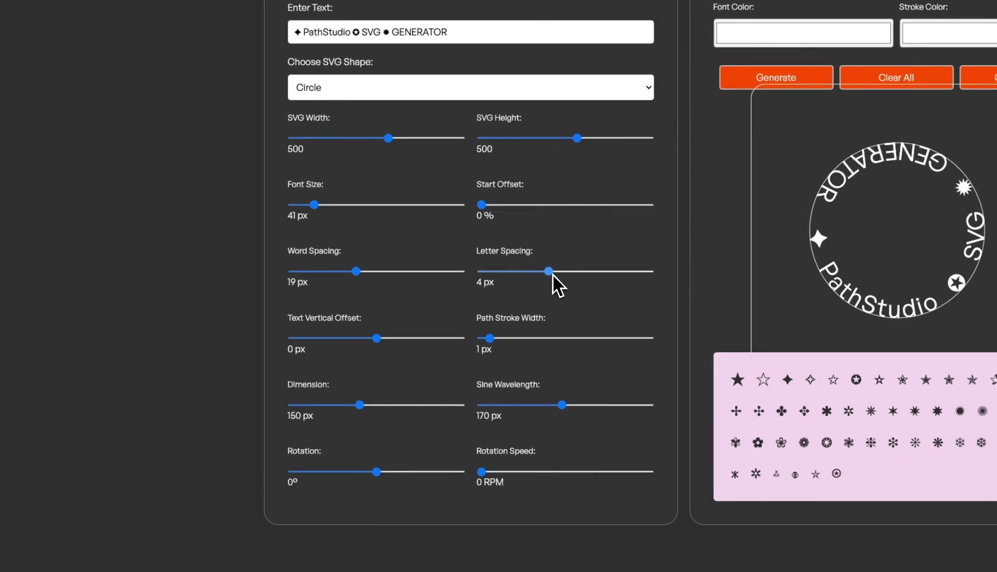
drag(549, 271, 566, 271)
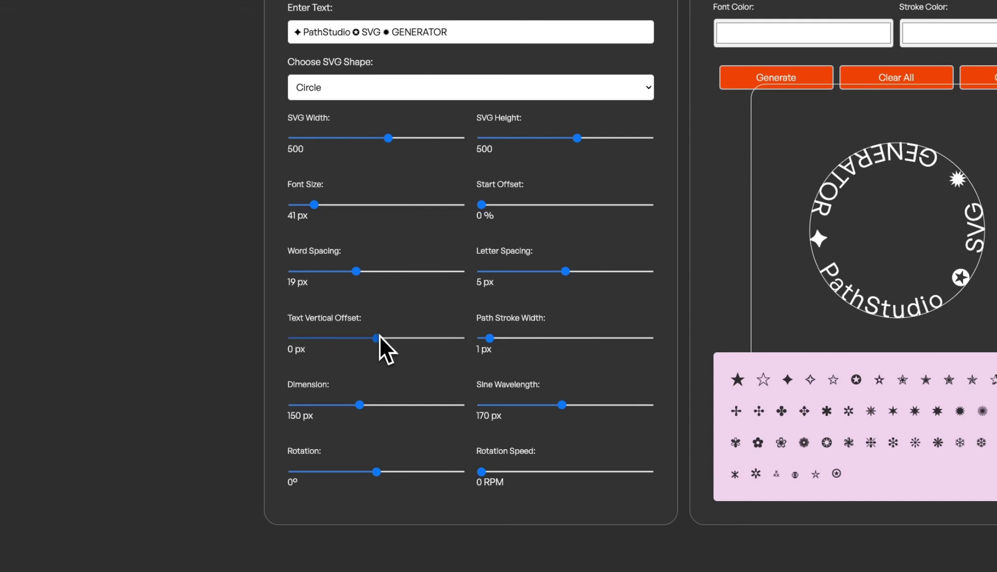
drag(374, 343, 364, 344)
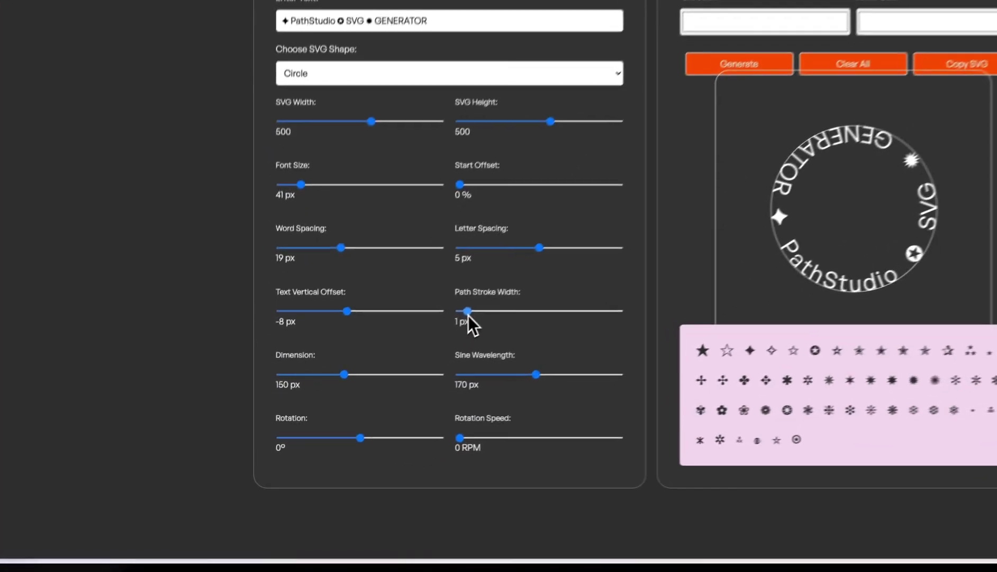
drag(375, 382, 413, 383)
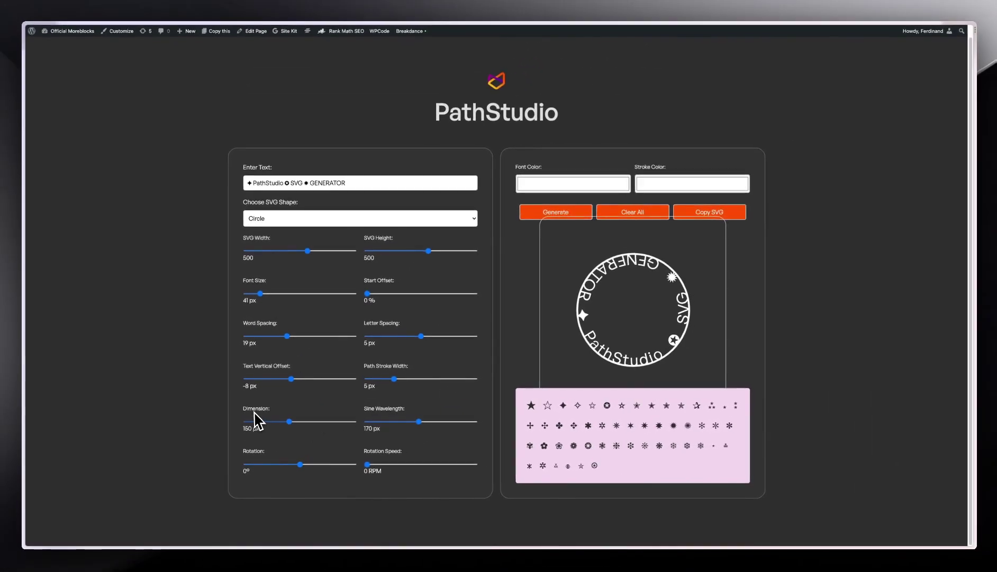
Step: Enlarge the badge dimension to 228 px and the font size to 69 px
drag(295, 422, 309, 421)
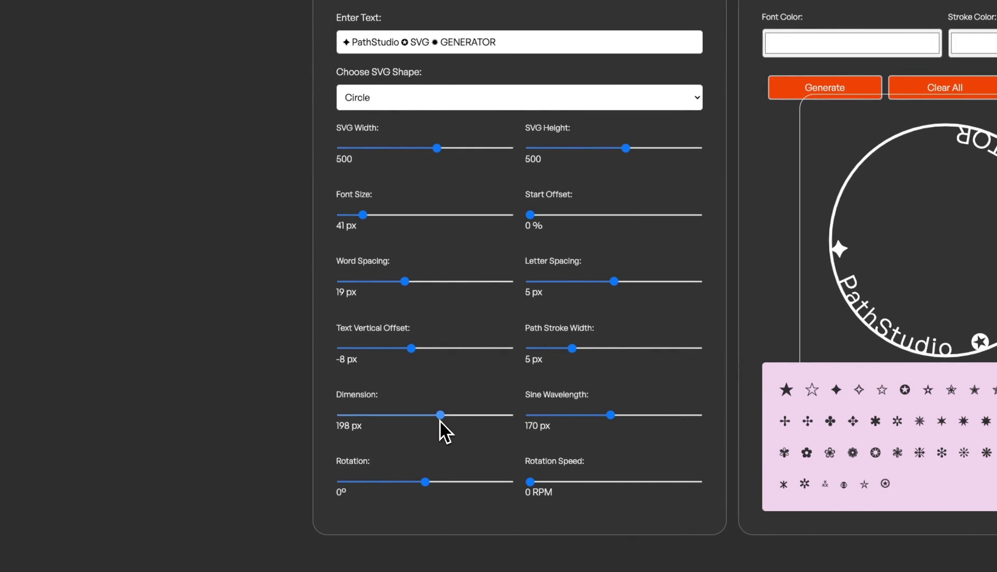
drag(441, 421, 461, 423)
drag(370, 219, 384, 219)
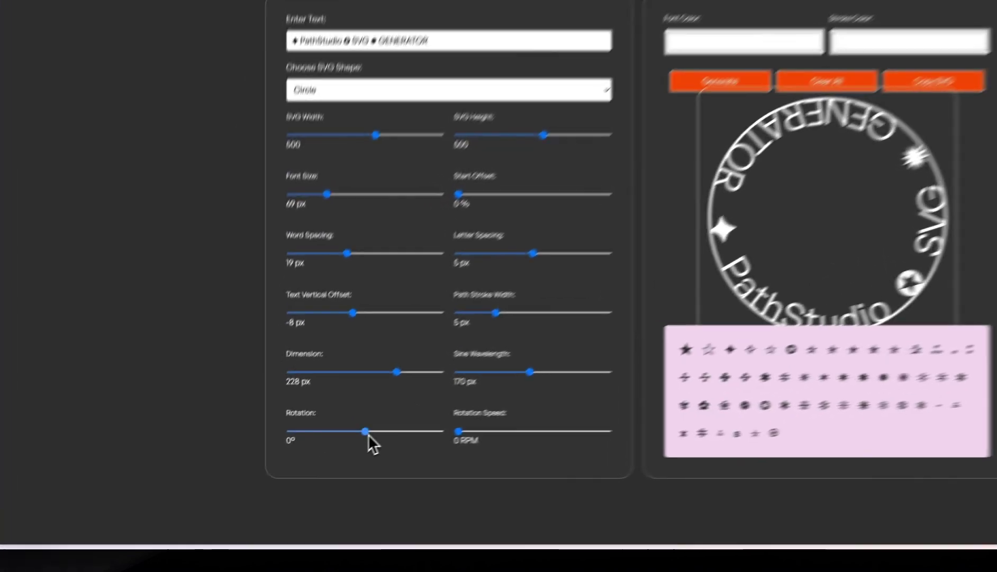
Step: Set the text rotation to -136° and the rotation speed to 10 RPM
drag(303, 467, 322, 468)
drag(430, 422, 441, 420)
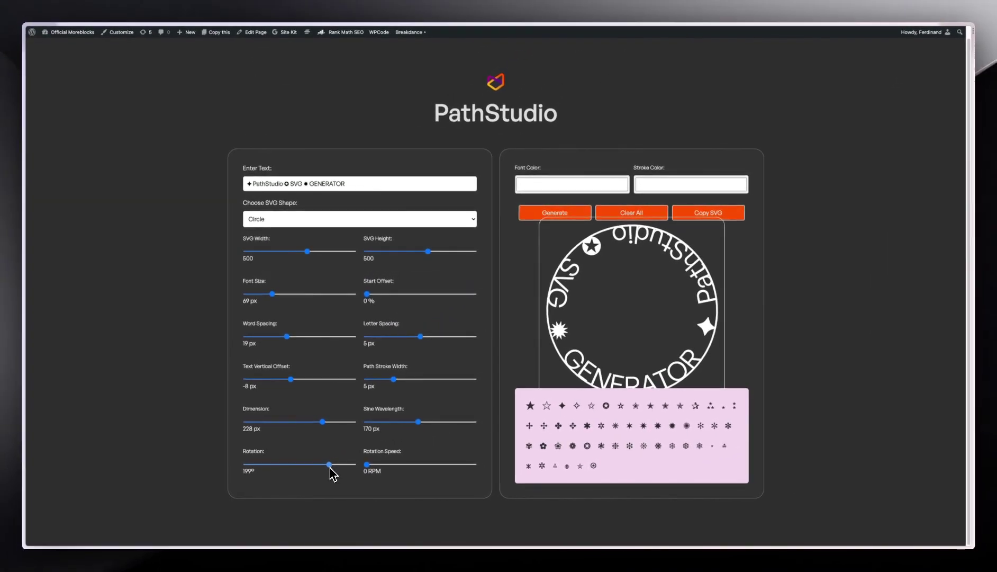
drag(332, 467, 298, 470)
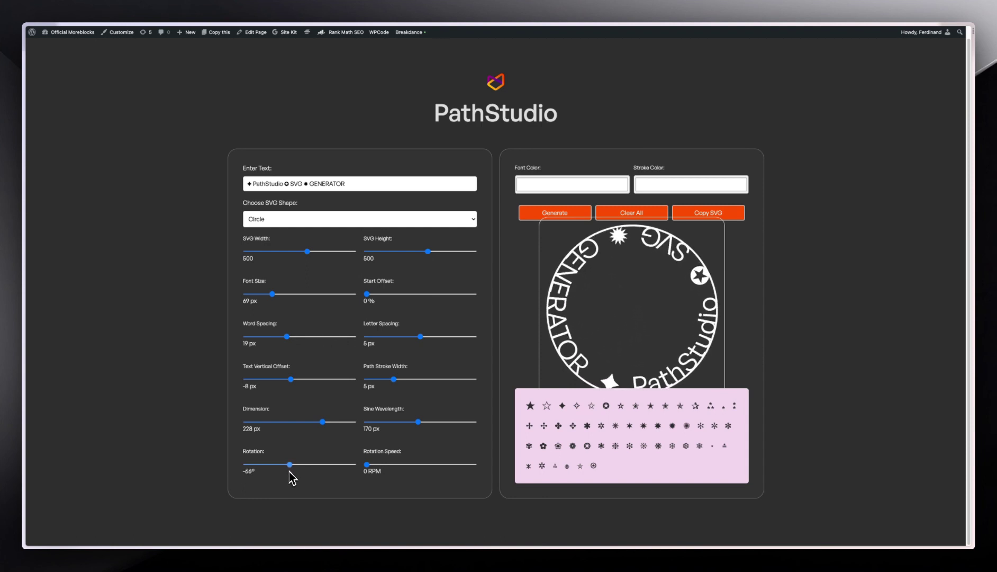
drag(285, 480, 281, 482)
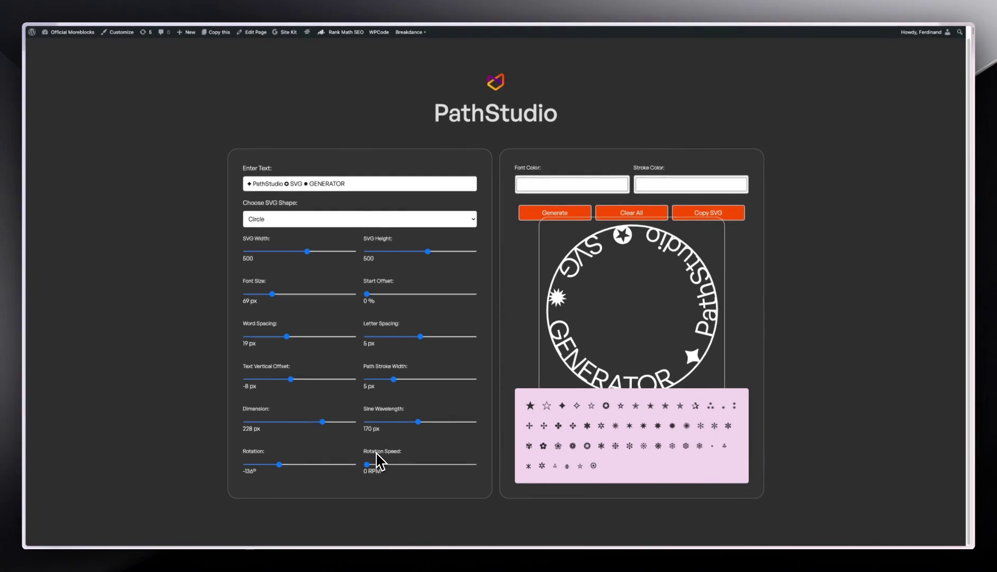
drag(371, 466, 420, 468)
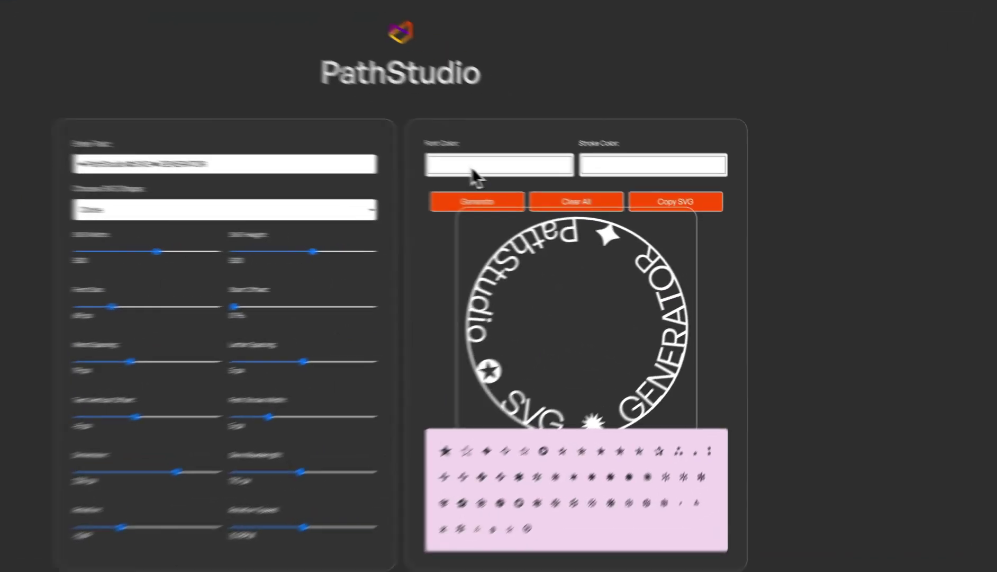
Step: Make the font colour red and the stroke colour purple, then copy the generated SVG
click(551, 186)
drag(403, 190, 454, 181)
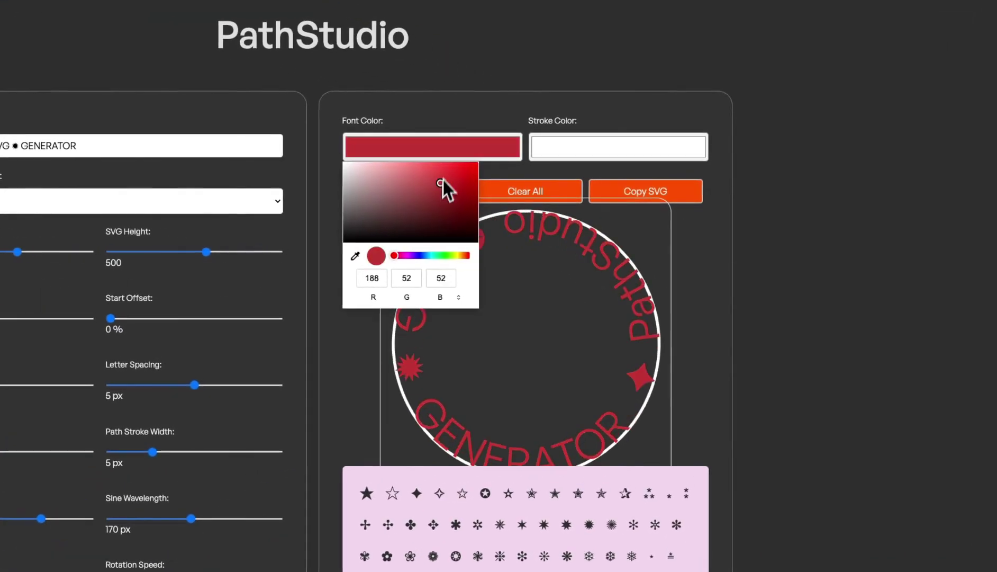
click(549, 150)
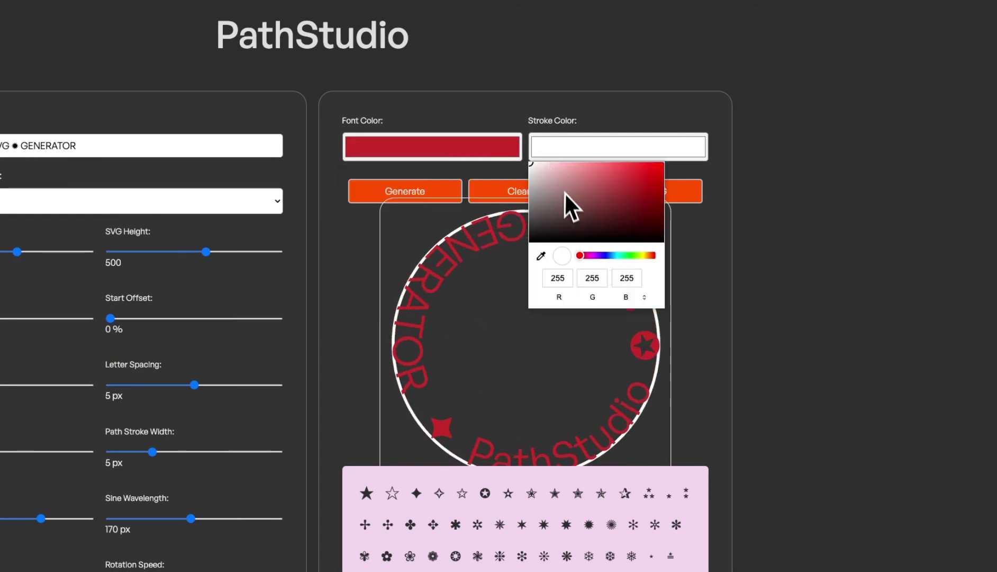
click(599, 255)
drag(603, 240, 646, 175)
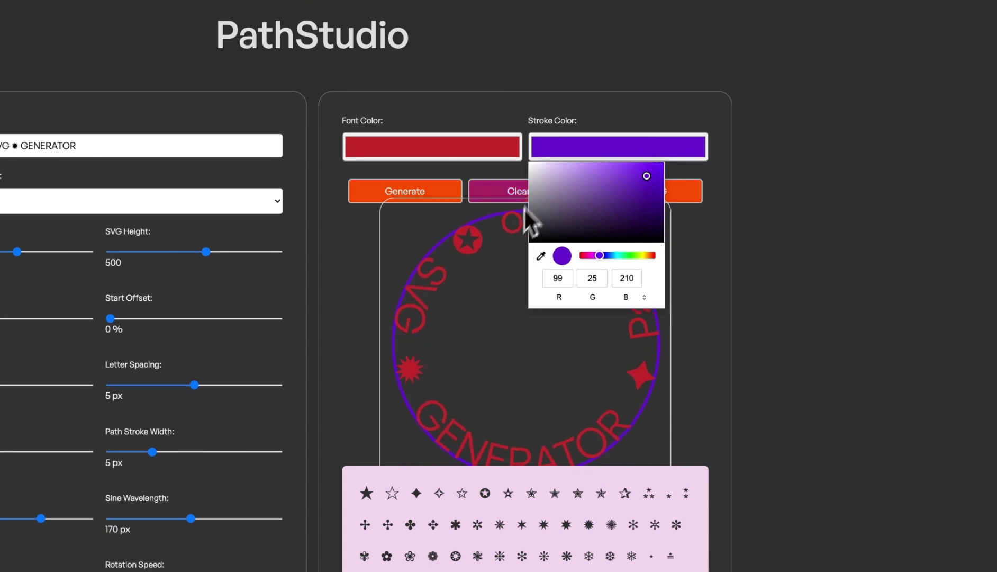
click(493, 183)
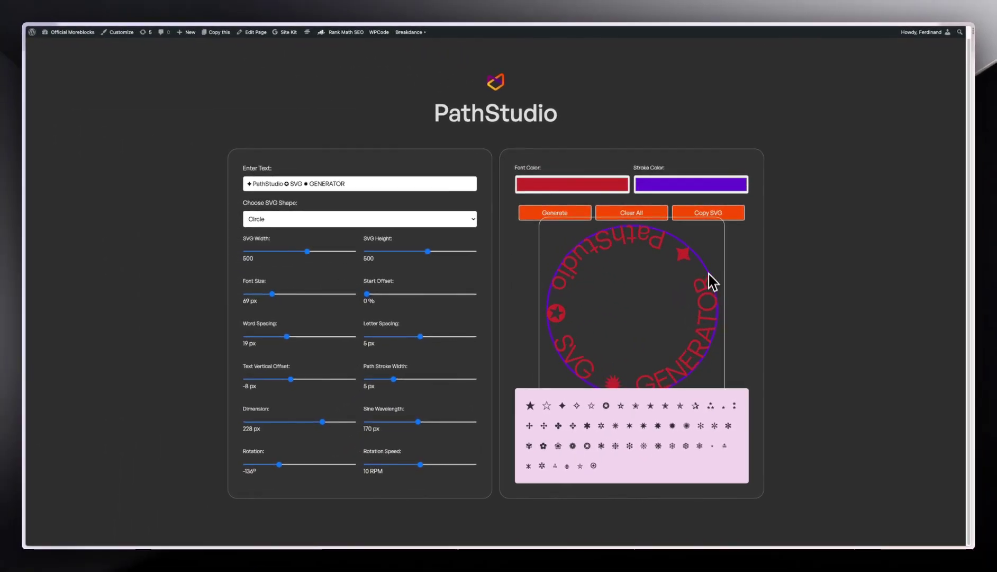
click(726, 217)
click(515, 318)
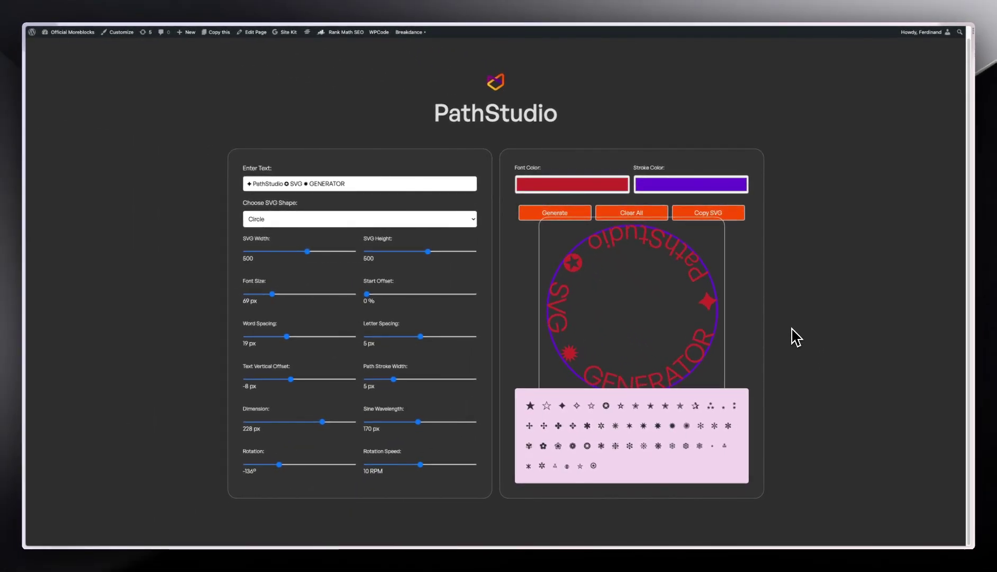
Step: Replace the Breakdance code block's old SVG with the pasted badge code
mouse_move(29, 151)
click(52, 103)
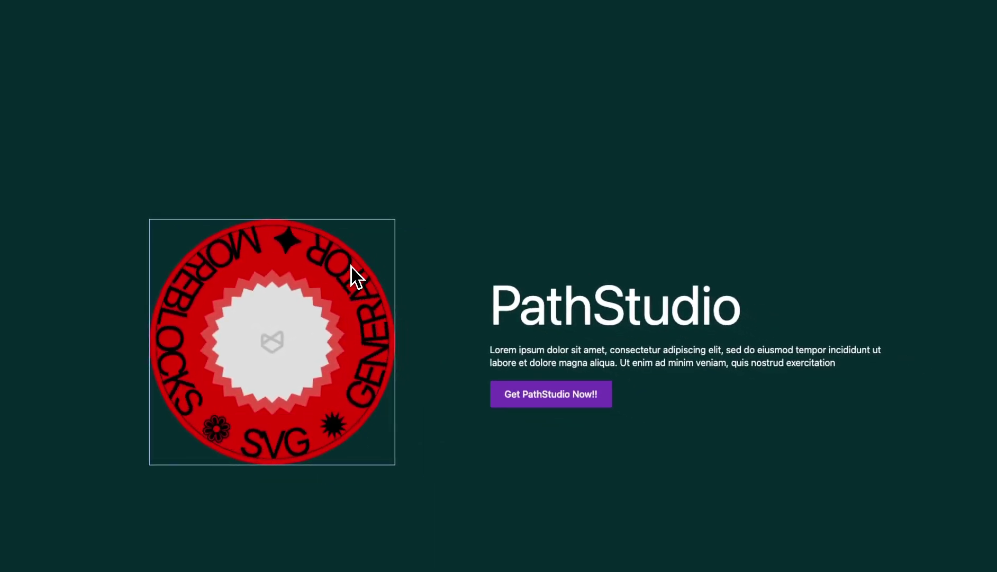
click(170, 155)
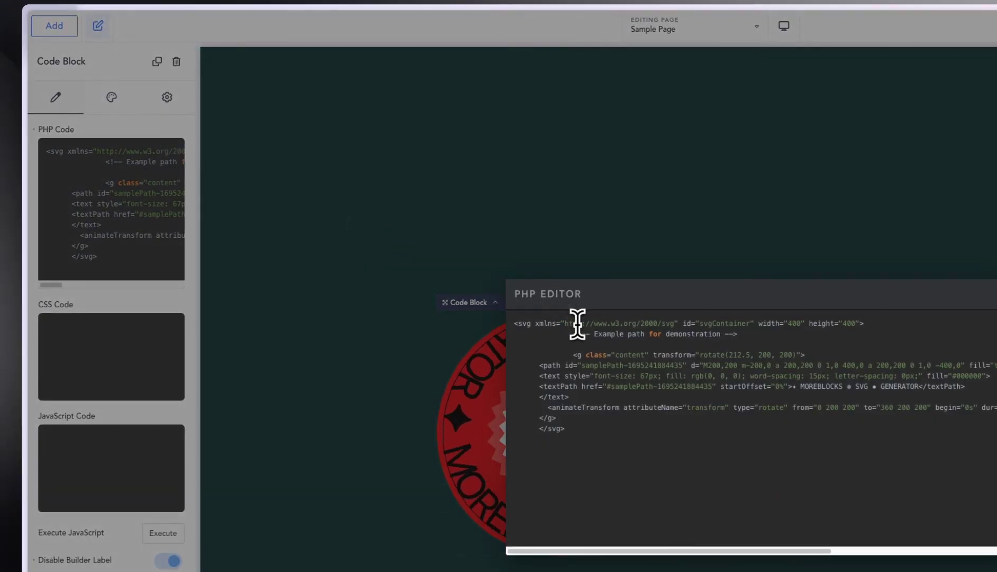
key(ctrl+a)
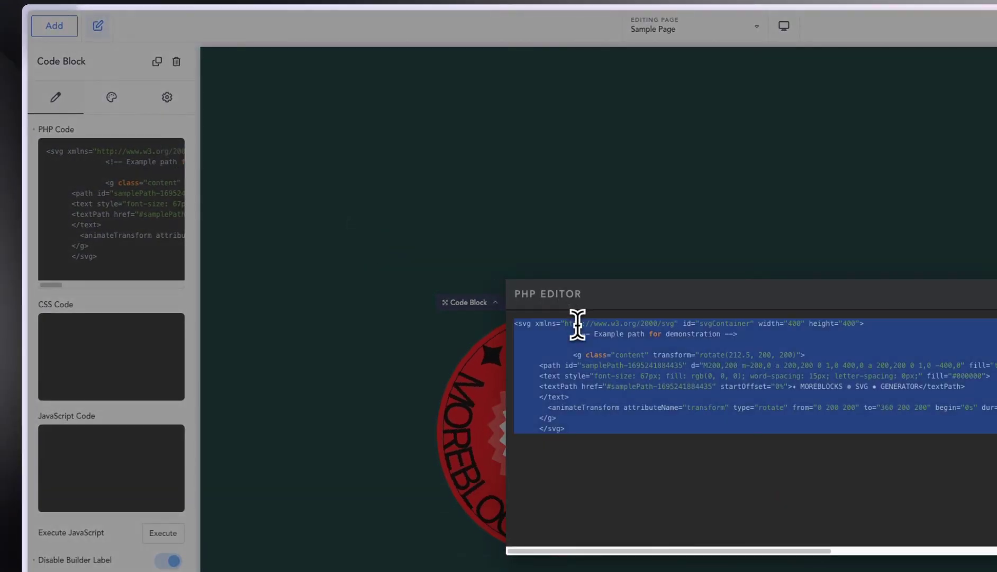
key(BackSpace)
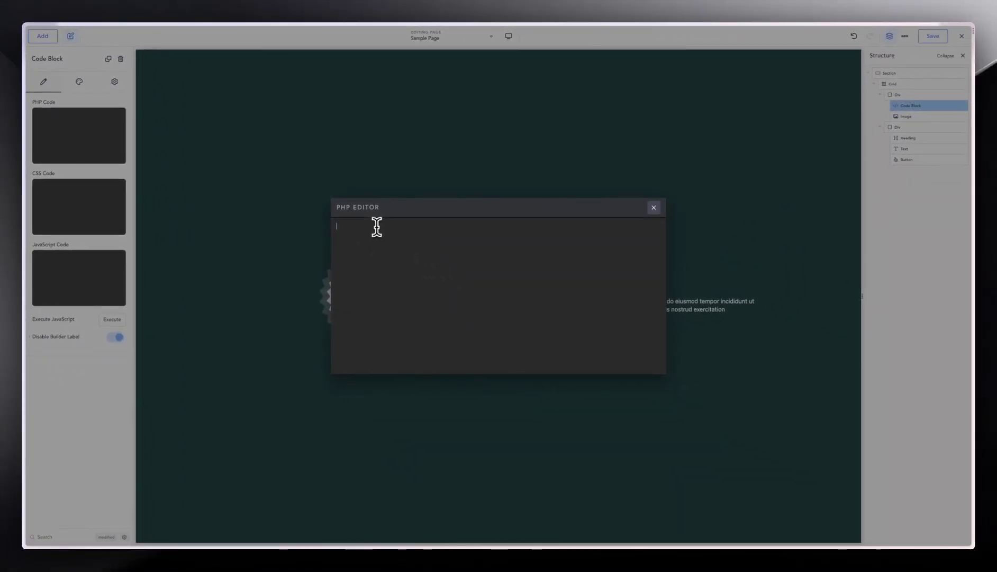
key(ctrl+v)
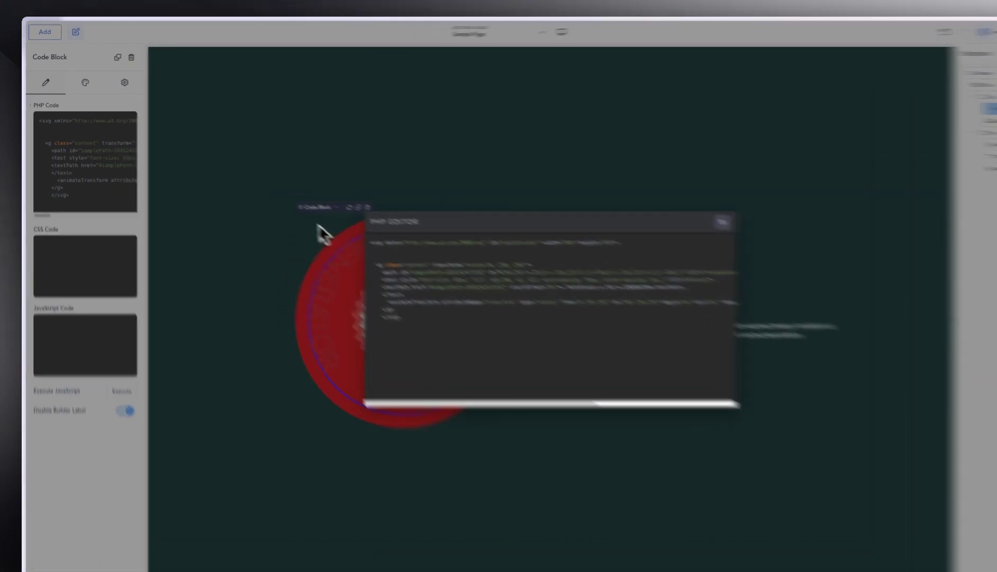
click(280, 215)
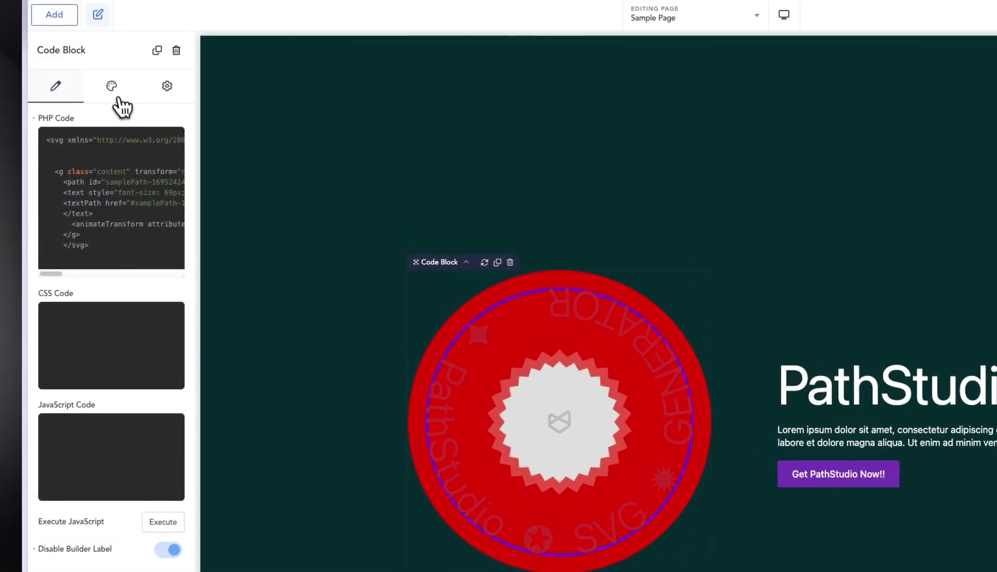
Step: Change the code block's background colour to pale pink #FFE2E2
click(113, 88)
click(175, 179)
drag(159, 246, 60, 189)
click(304, 235)
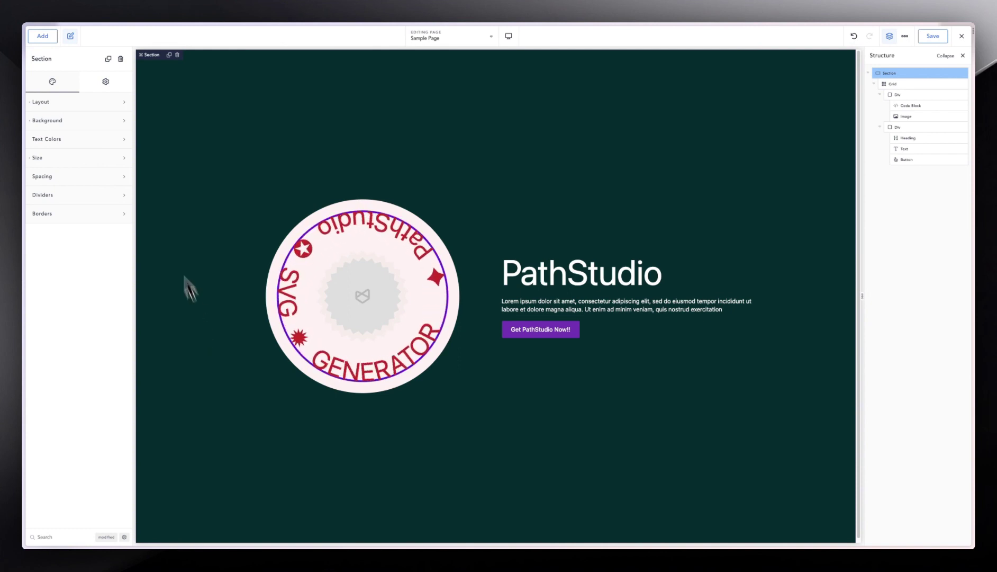
Step: Bring up the browser's tab sidebar to return to the SVG Generator tab
mouse_move(25, 130)
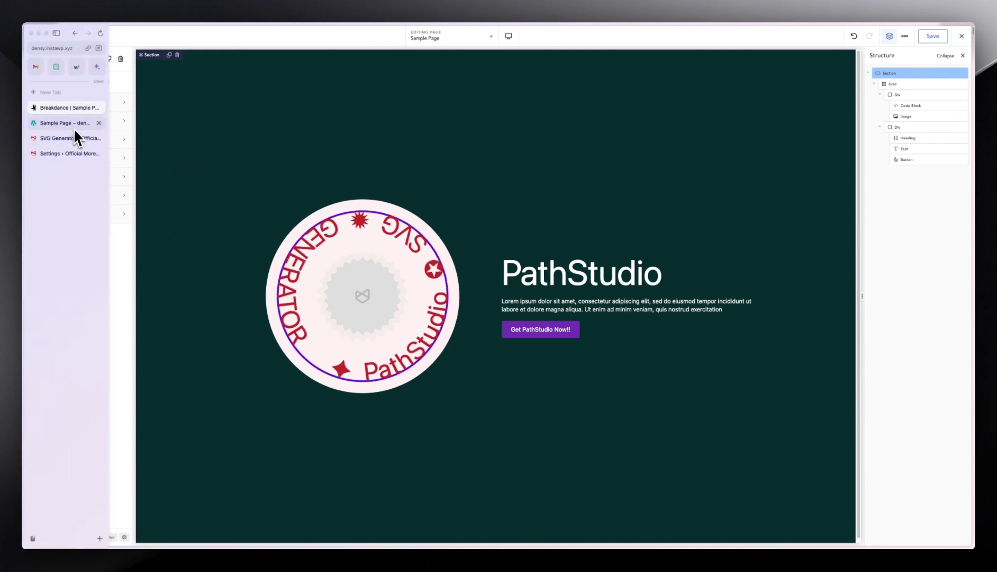